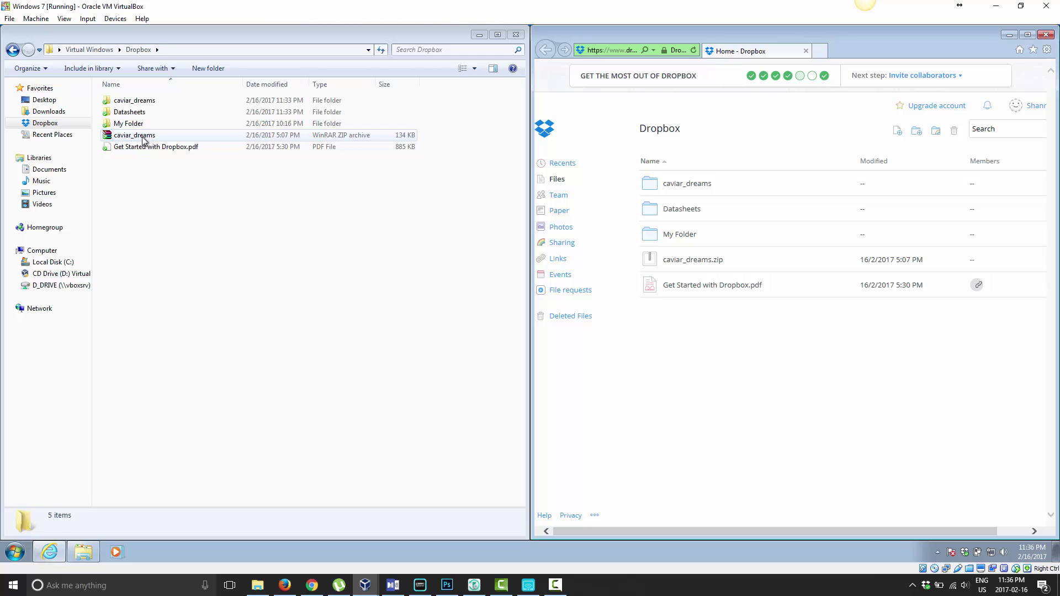
- Look inside the caviar_dreams and Datasheets folders in Explorer, then return to the Dropbox root
double_click(138, 102)
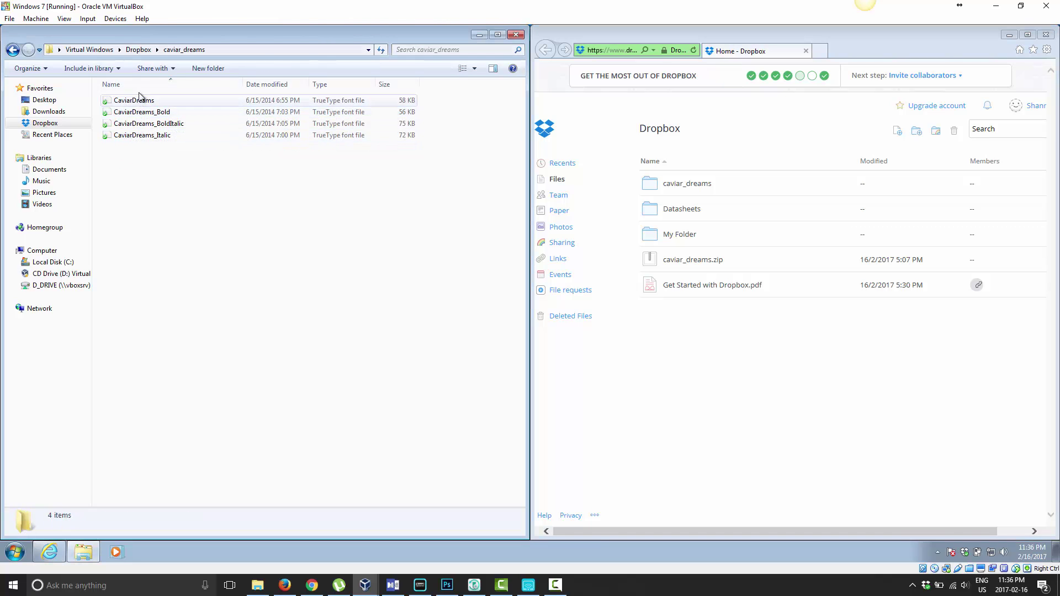
click(139, 50)
click(137, 113)
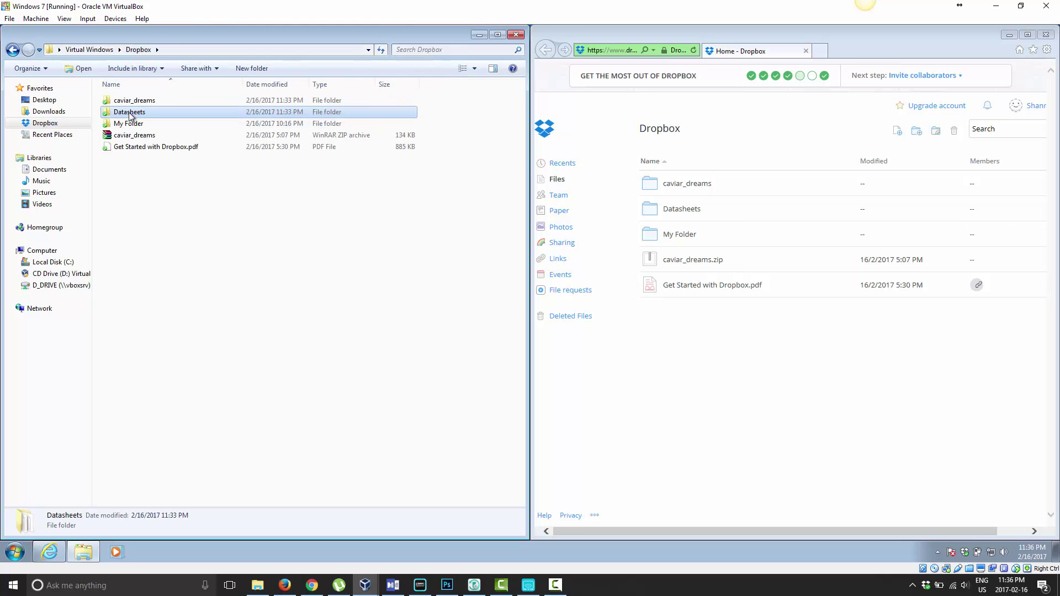
double_click(138, 113)
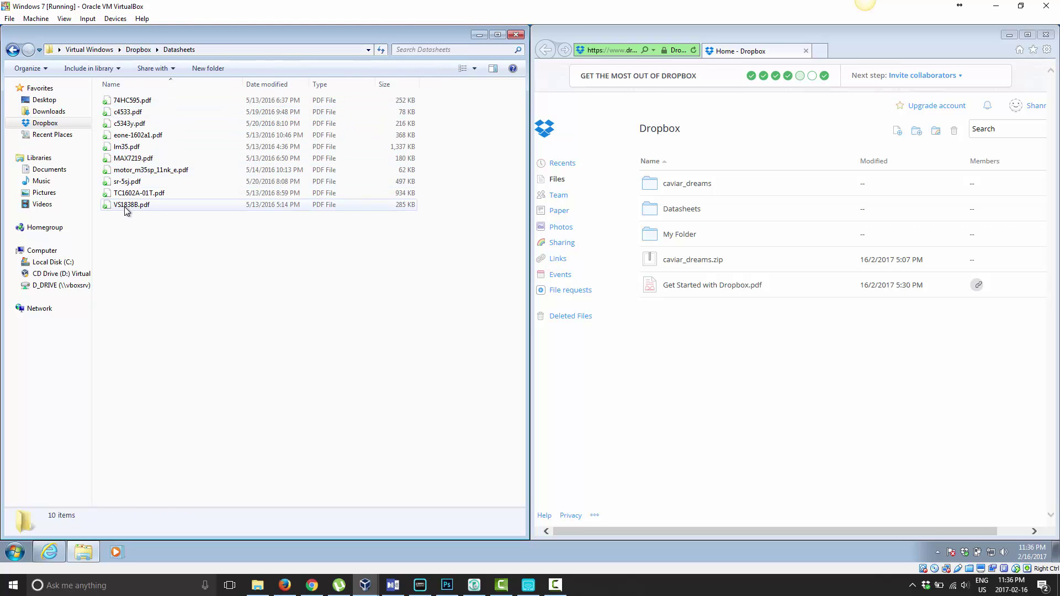
click(138, 51)
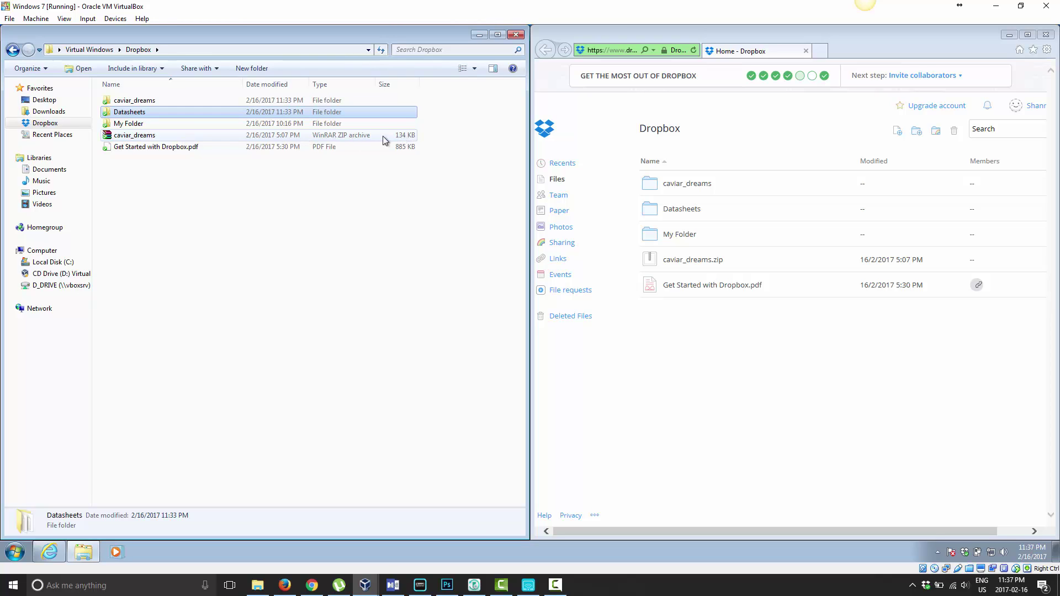
right_click(131, 139)
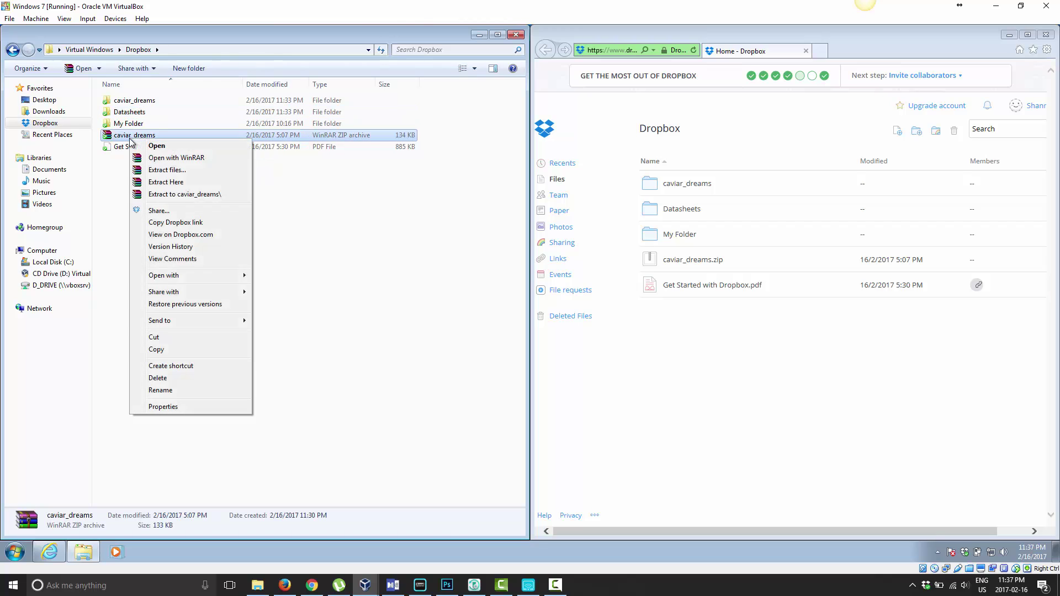
click(156, 211)
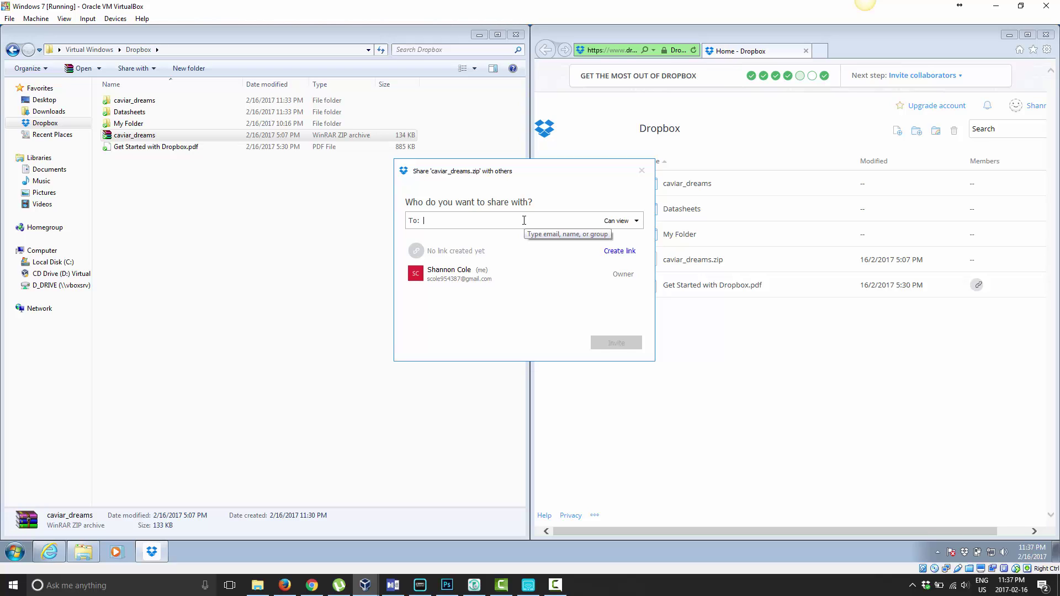
text(sde)
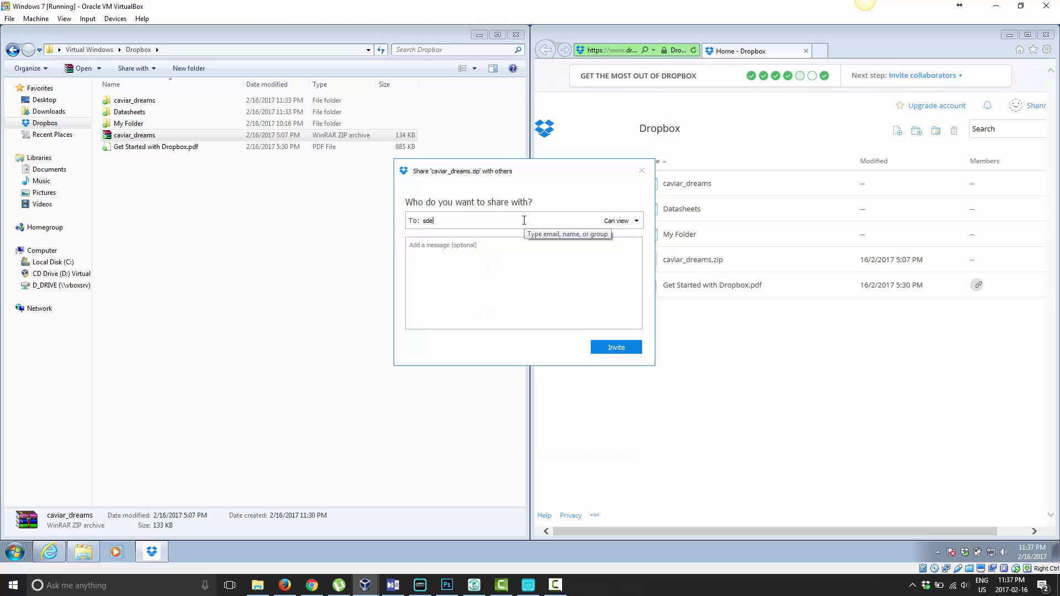
text(fs)
click(641, 171)
- Create a share link for caviar_dreams.zip, review its link settings unchanged, and copy the link
right_click(137, 137)
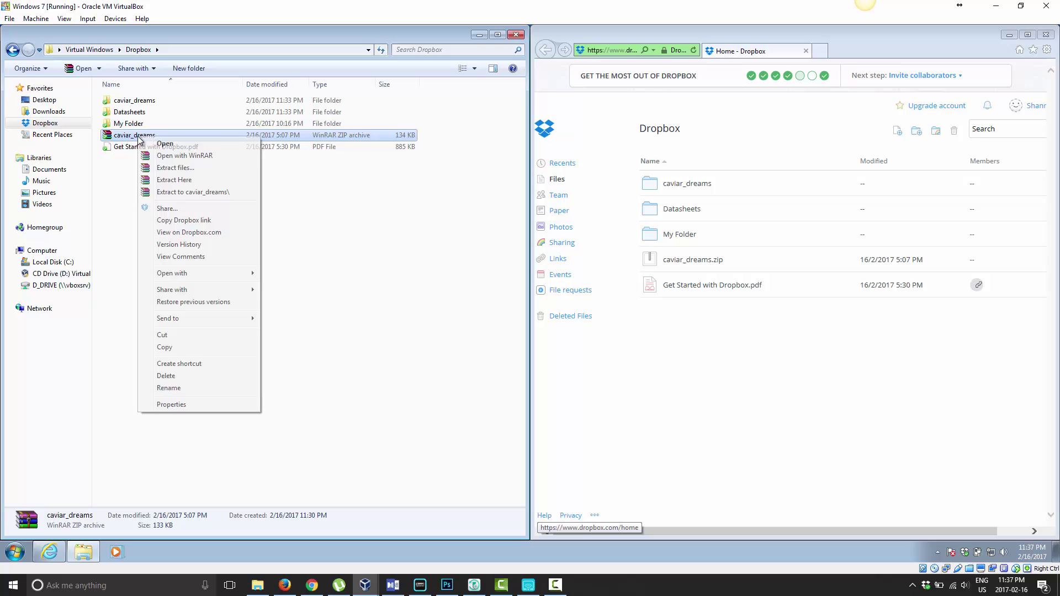
click(161, 208)
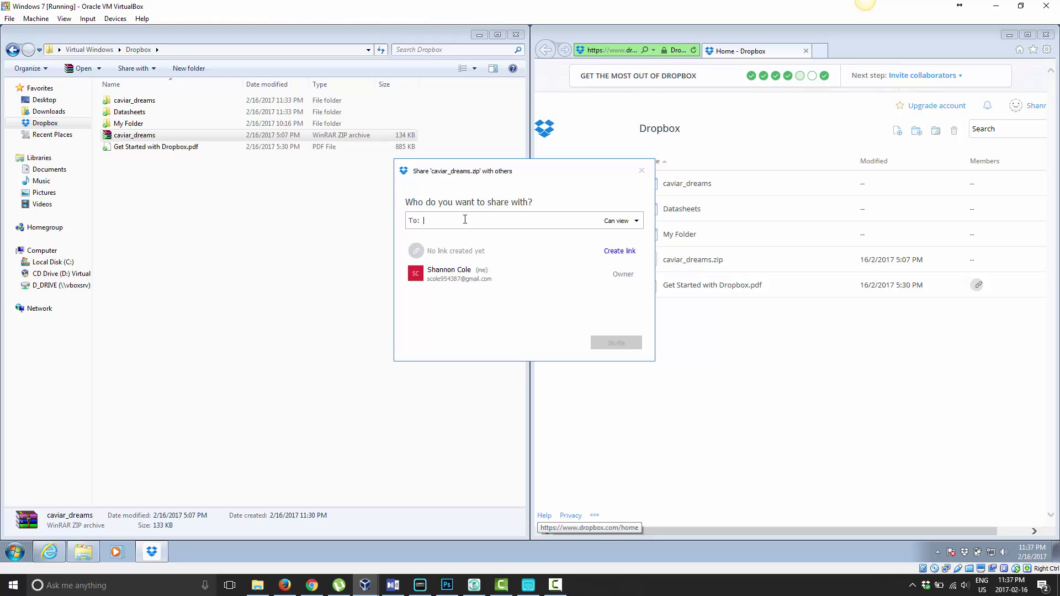
click(621, 252)
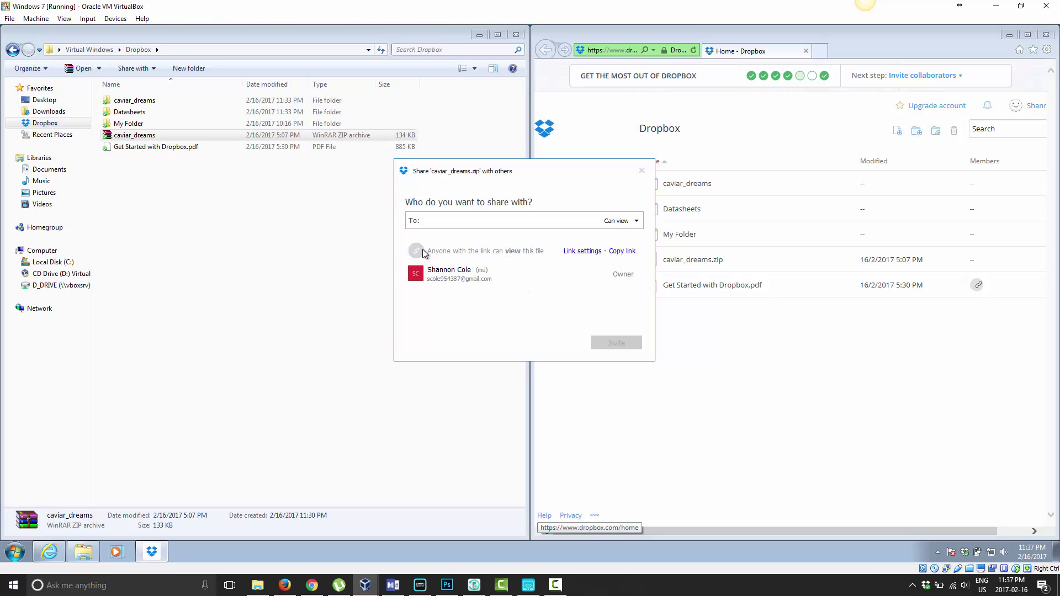
click(582, 252)
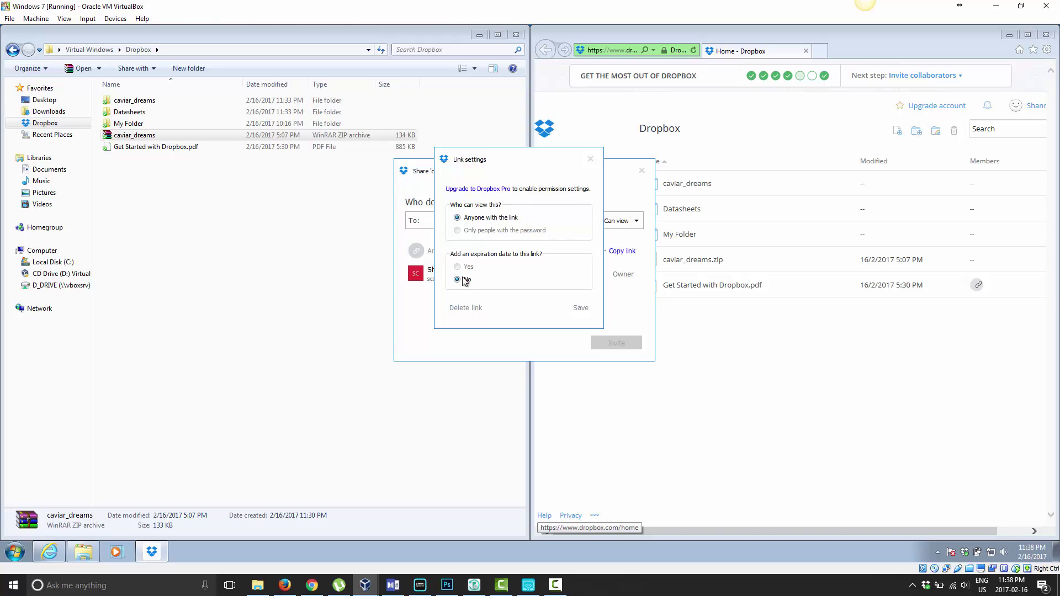
click(589, 160)
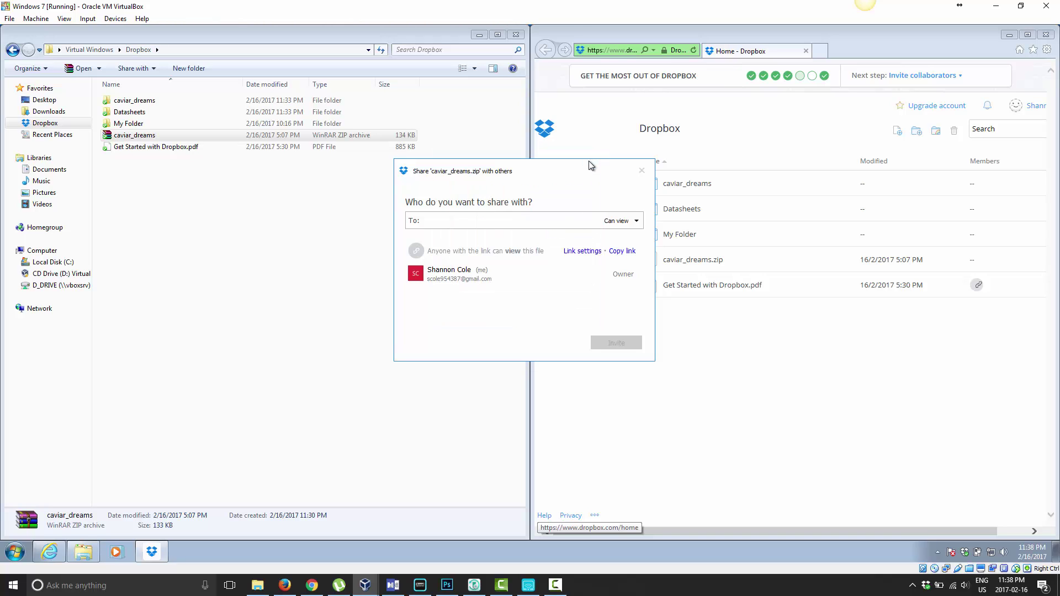
click(619, 252)
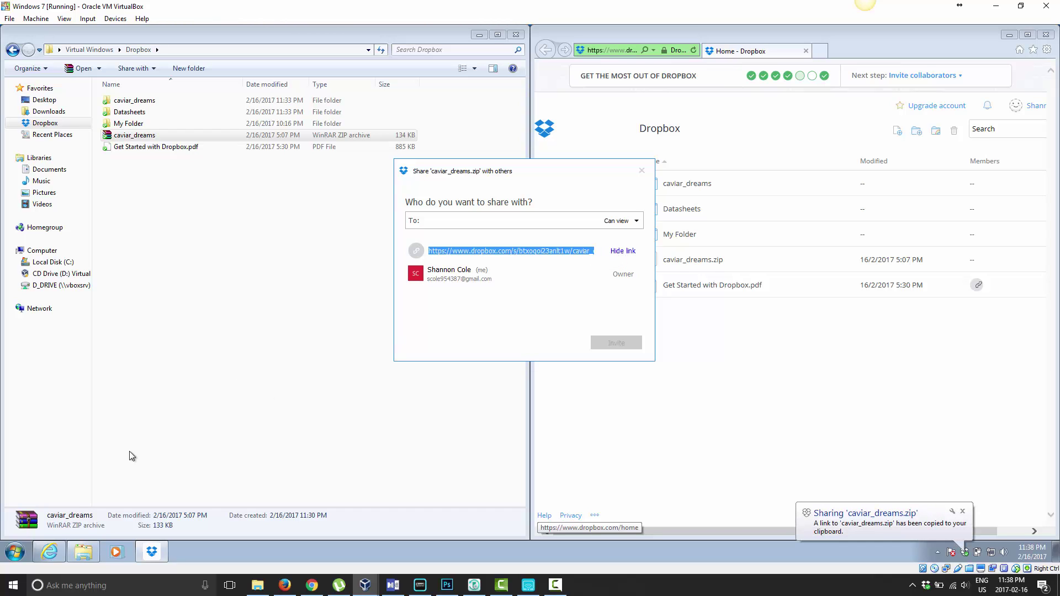
mouse_move(50, 553)
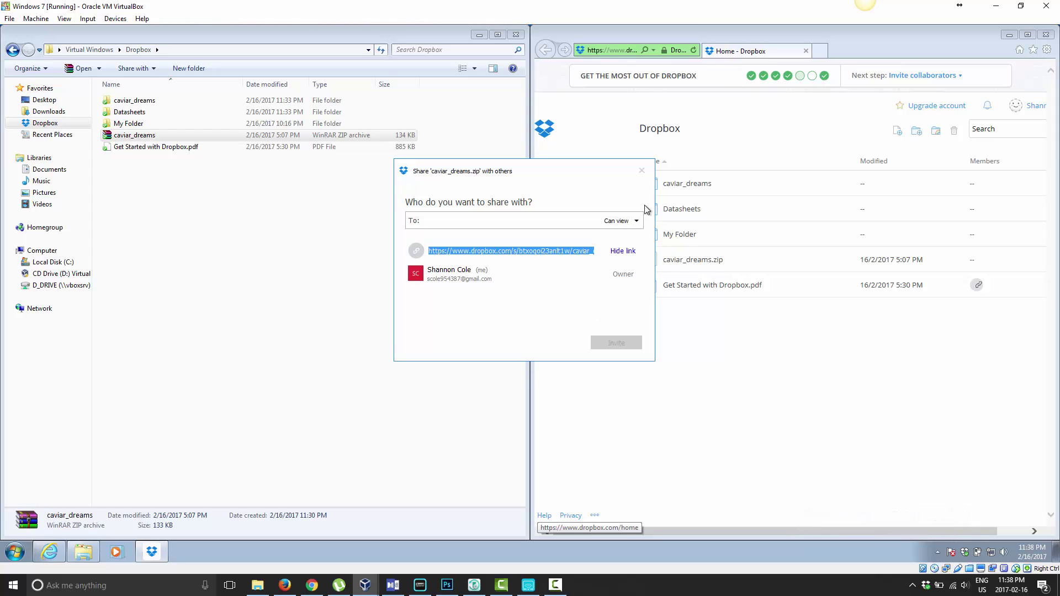
- Reopen sharing for caviar_dreams.zip, delete its share link in Link settings, and close the dialog
click(643, 171)
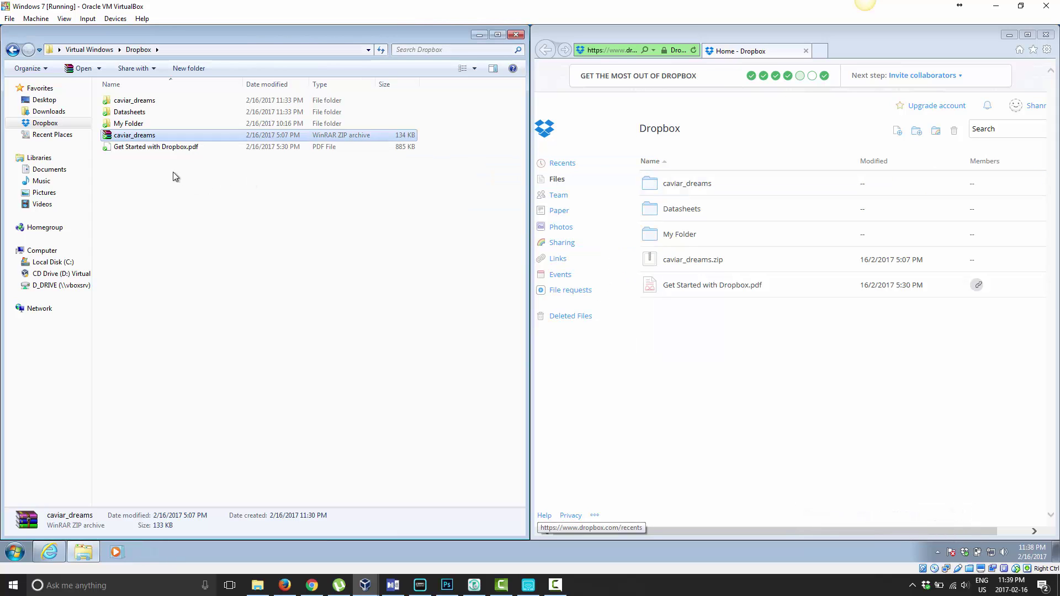
right_click(150, 132)
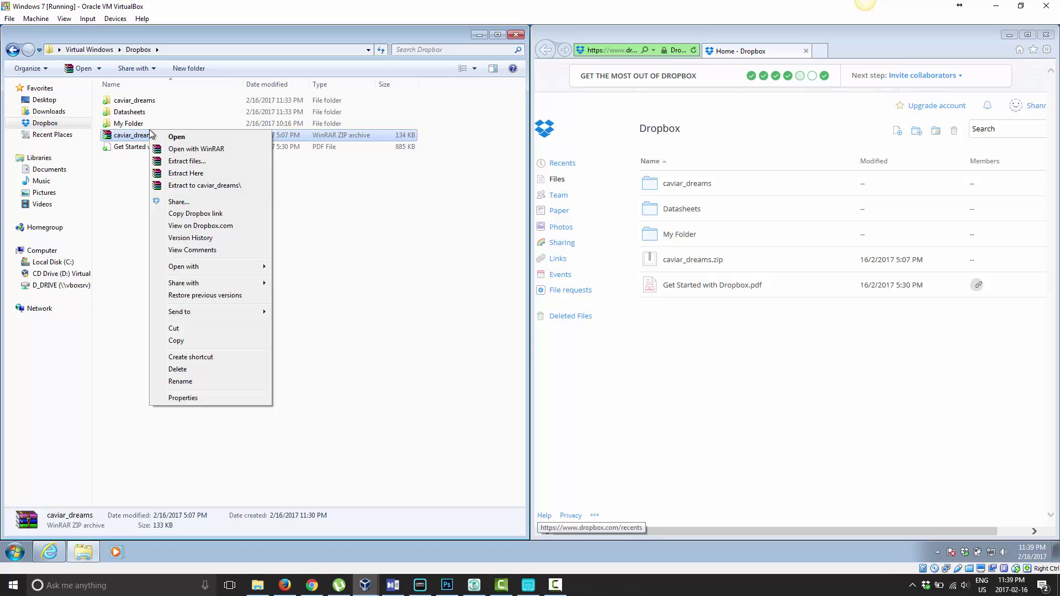
click(182, 202)
click(578, 252)
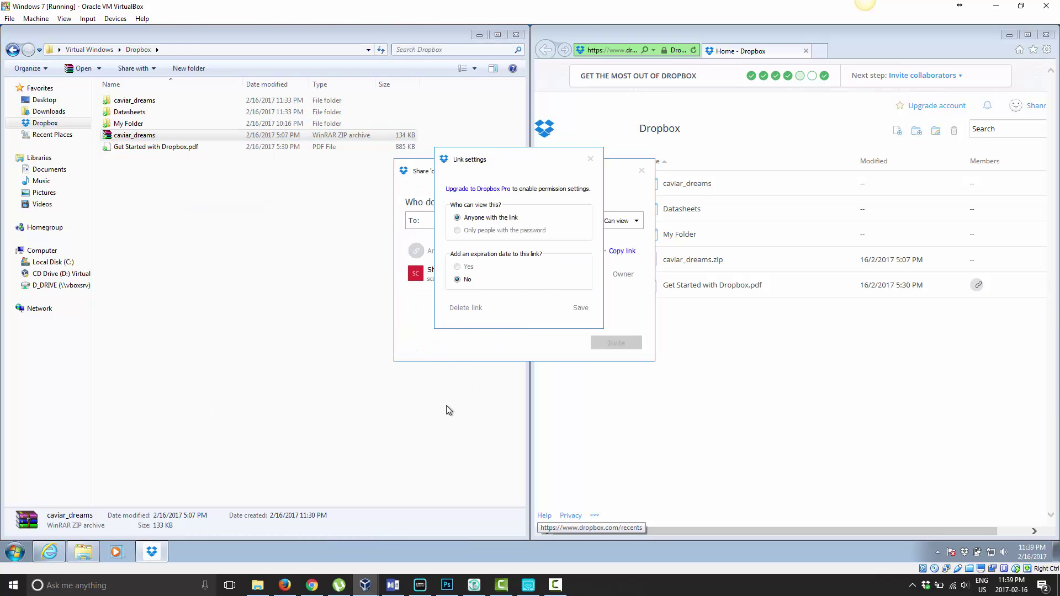
click(464, 306)
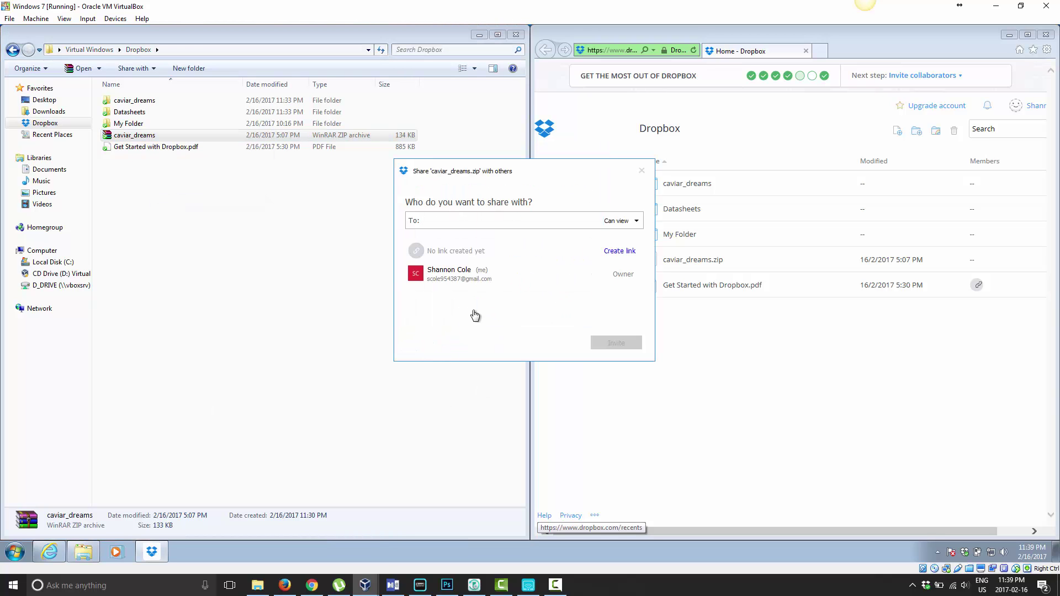
click(641, 170)
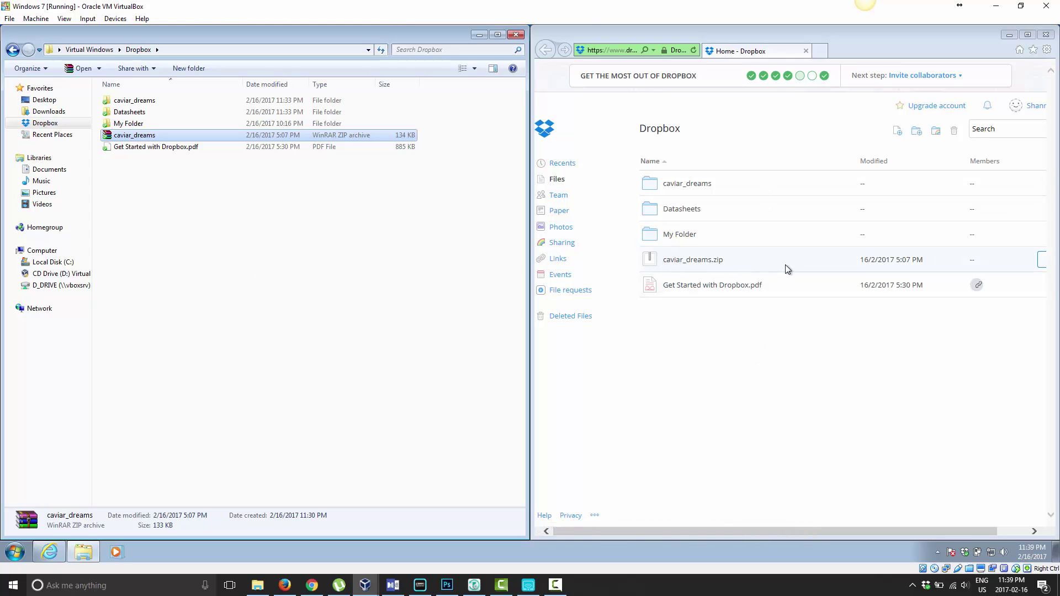
- On dropbox.com, create a share link for caviar_dreams.zip and review its permissions without saving
click(828, 262)
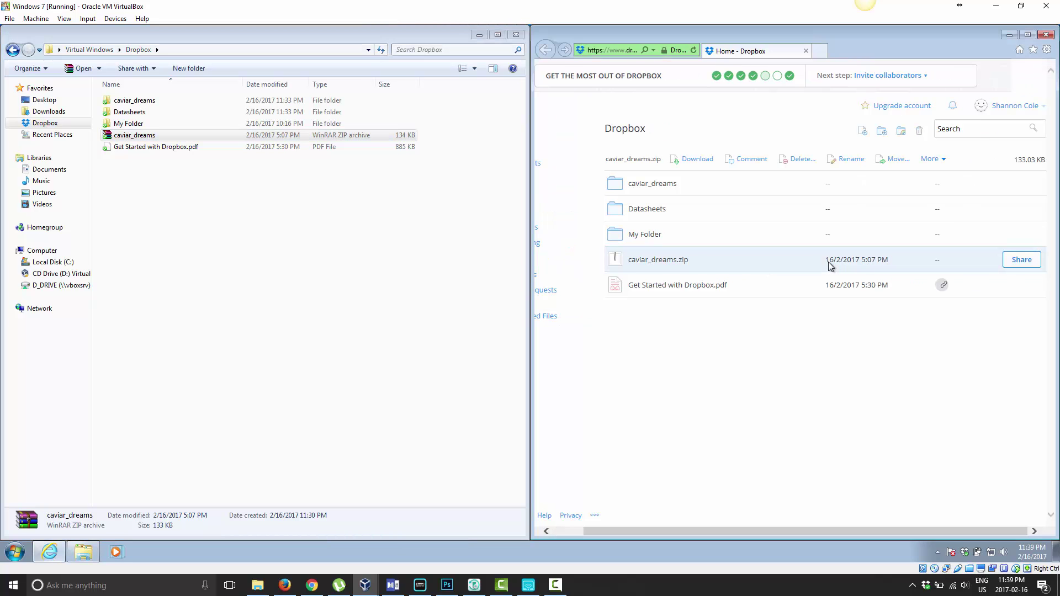
click(933, 160)
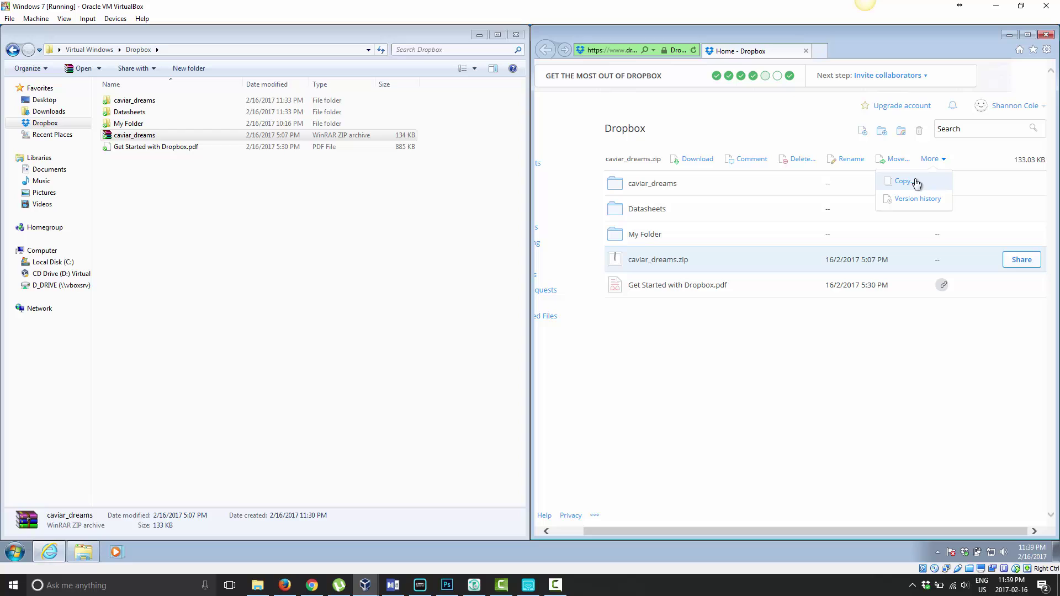
click(963, 152)
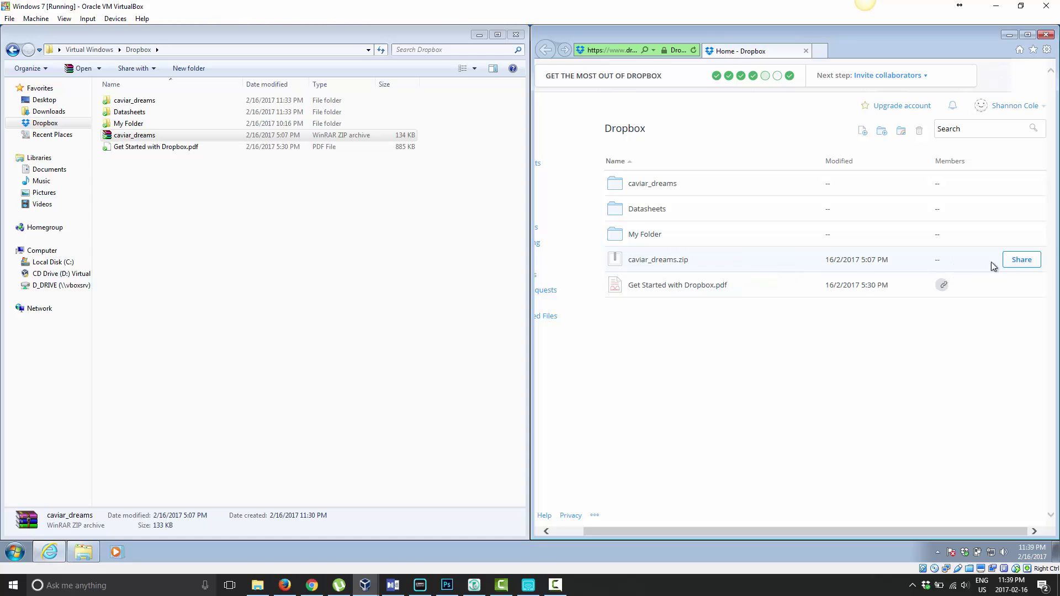
click(1018, 262)
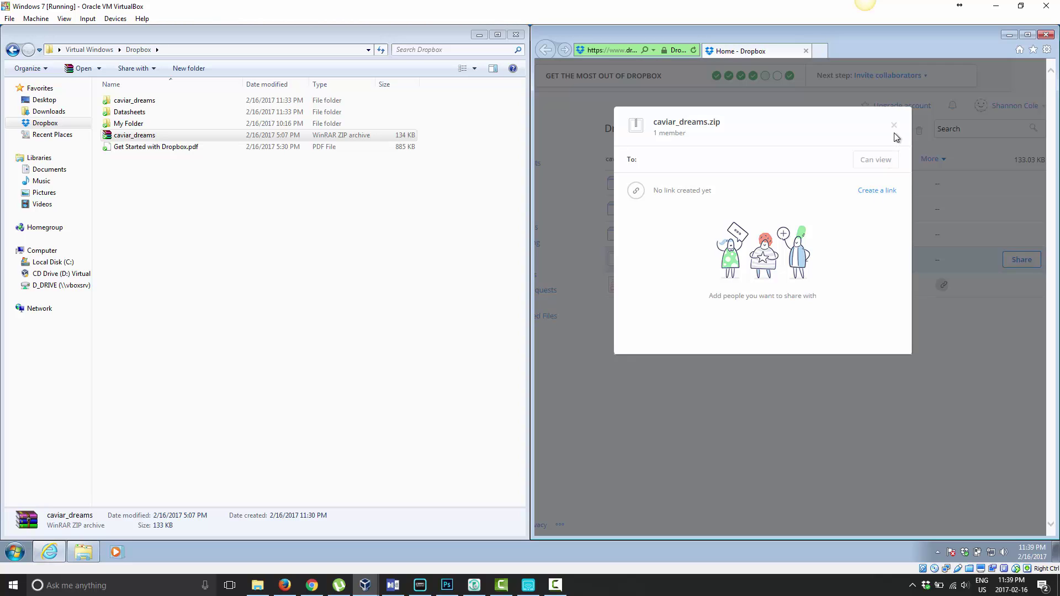
click(872, 192)
click(835, 192)
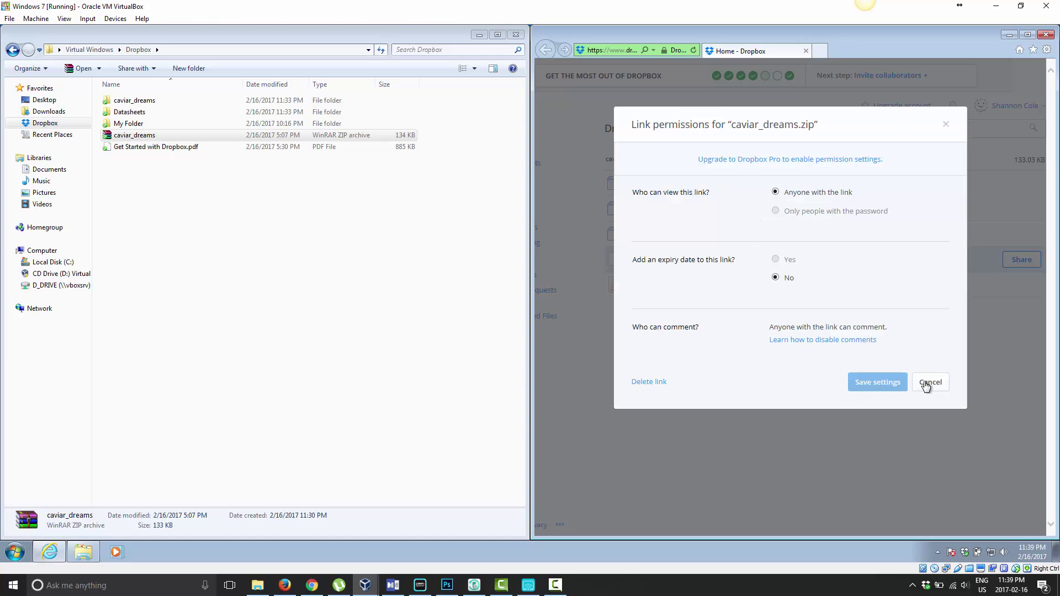
click(929, 382)
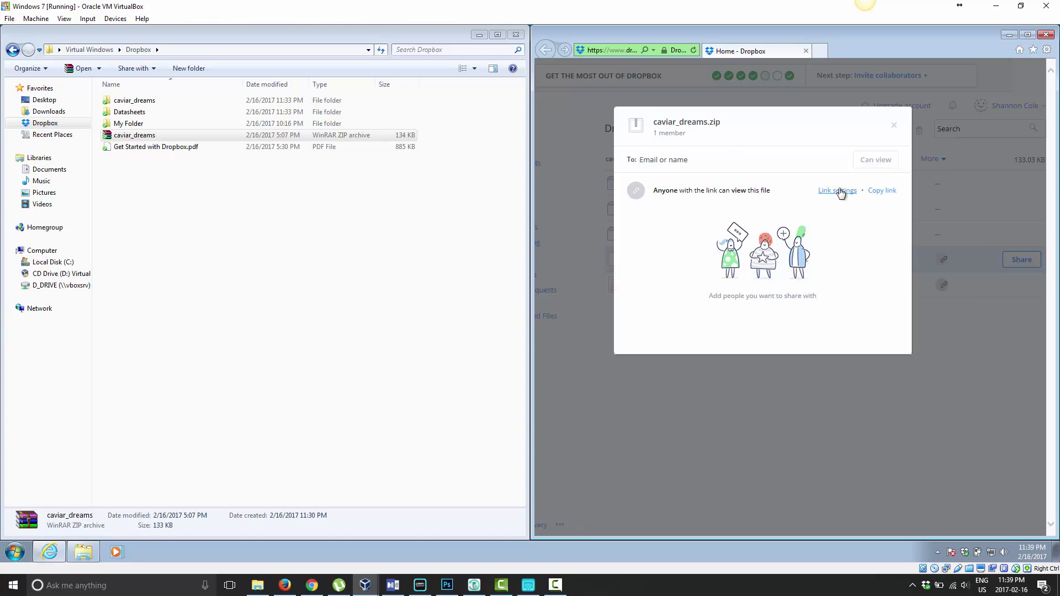
- Delete that website share link, confirm the deletion, and close the share window
click(836, 191)
click(655, 383)
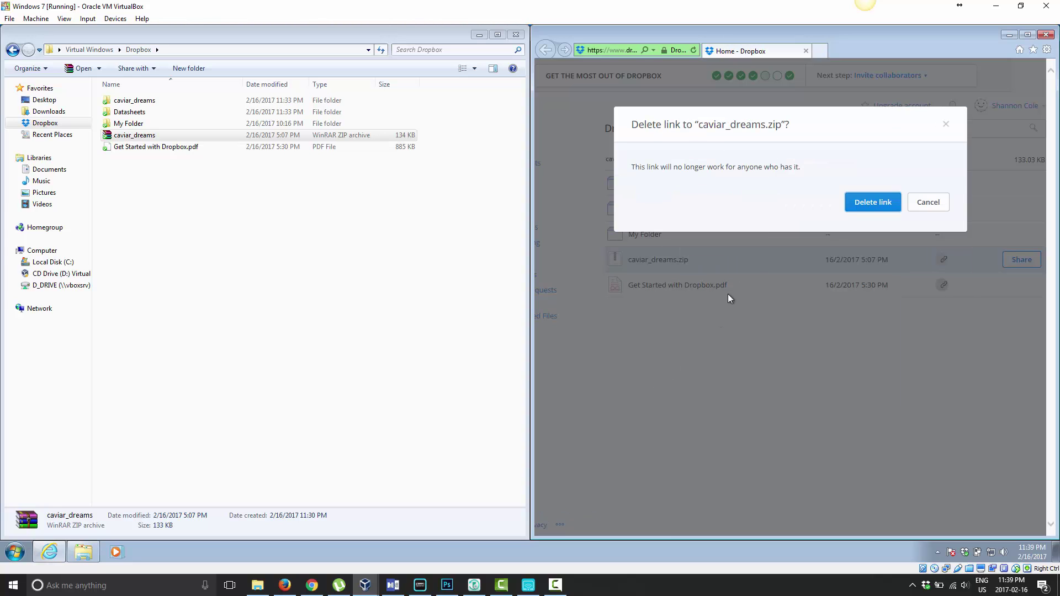
click(860, 205)
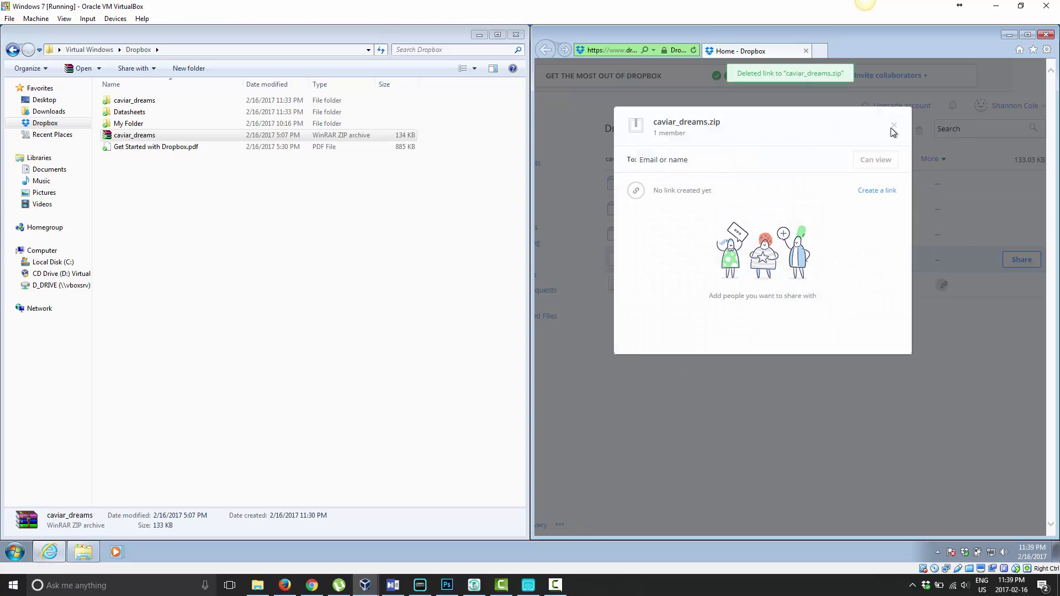
click(894, 125)
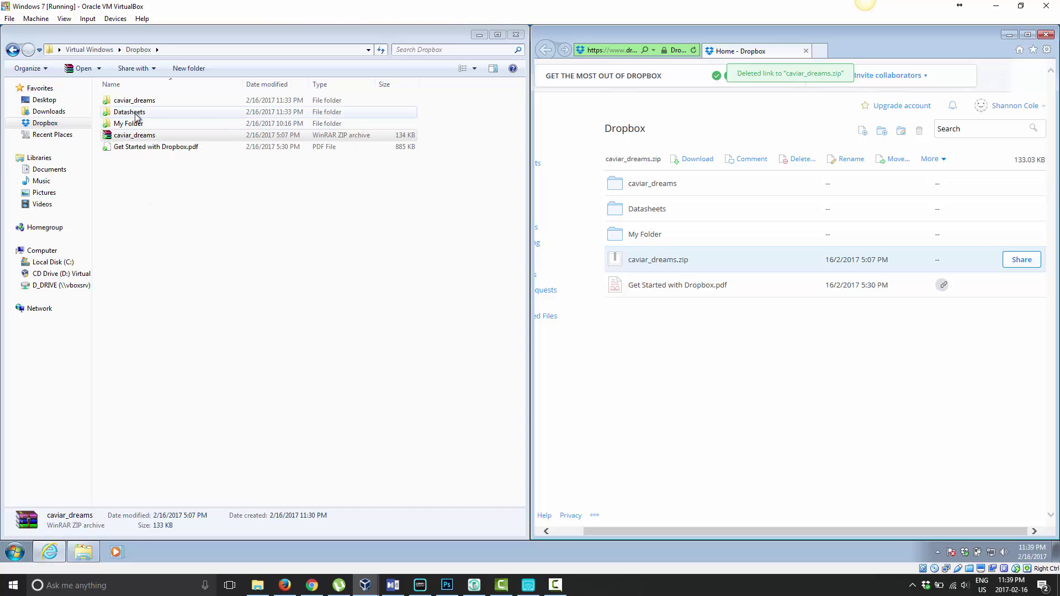
click(238, 231)
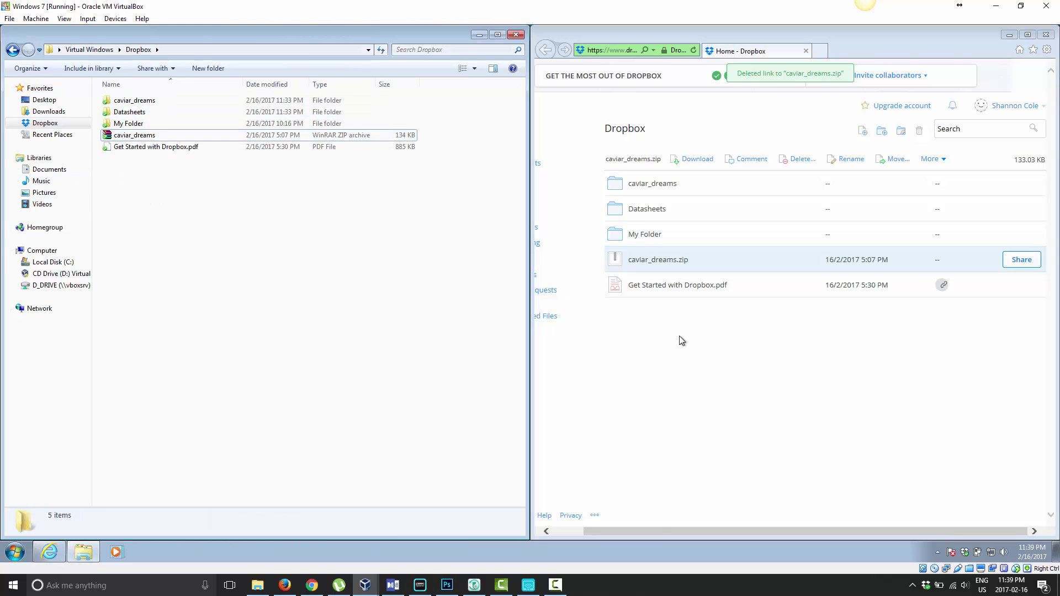
- Show the mirrored iPhone Dropbox app full-screen on its Recents list with caviar_dreams.zip
click(528, 584)
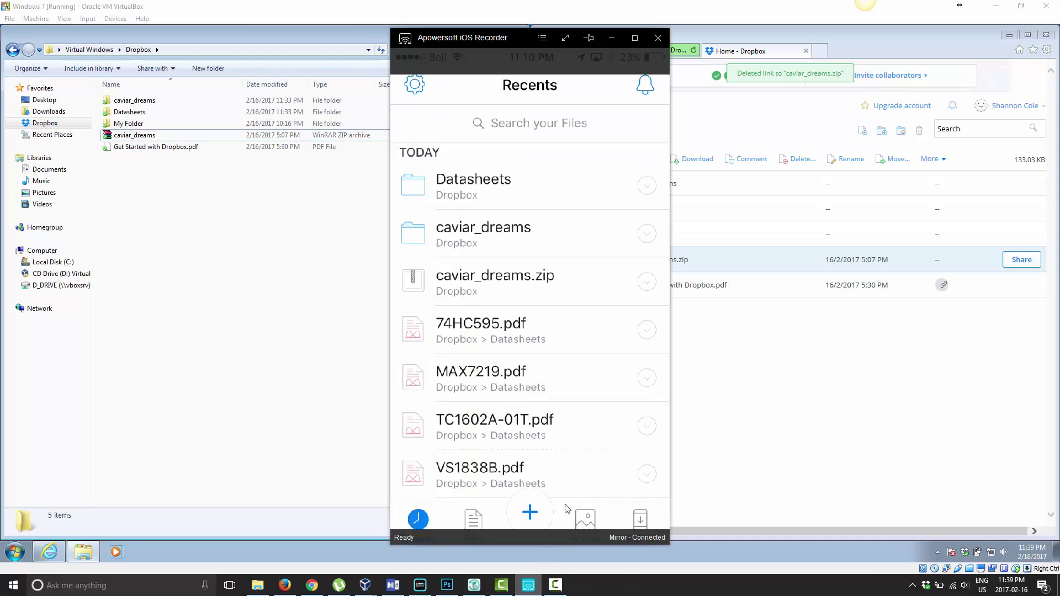
click(565, 38)
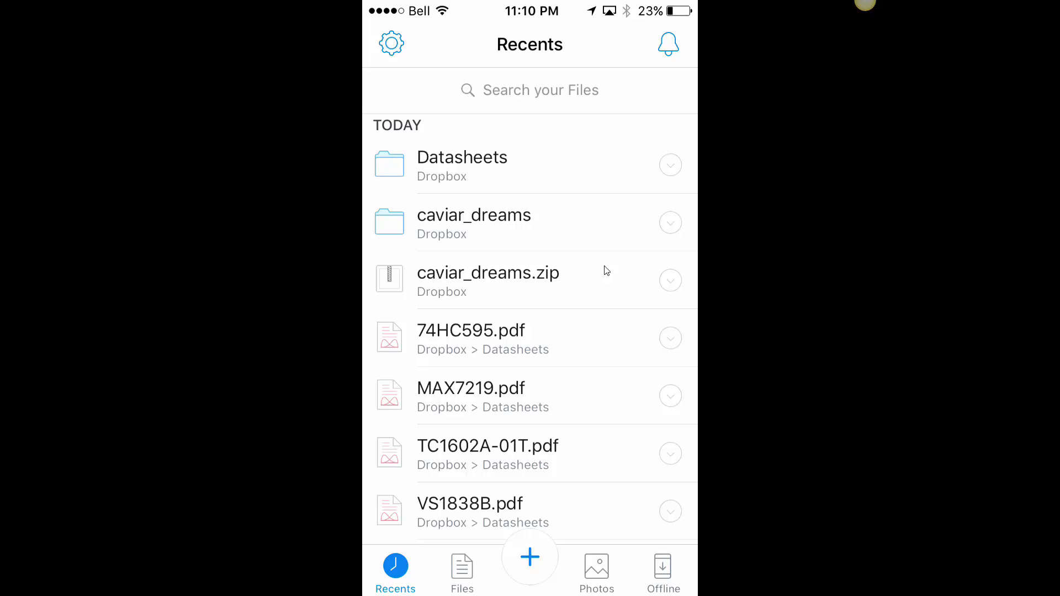